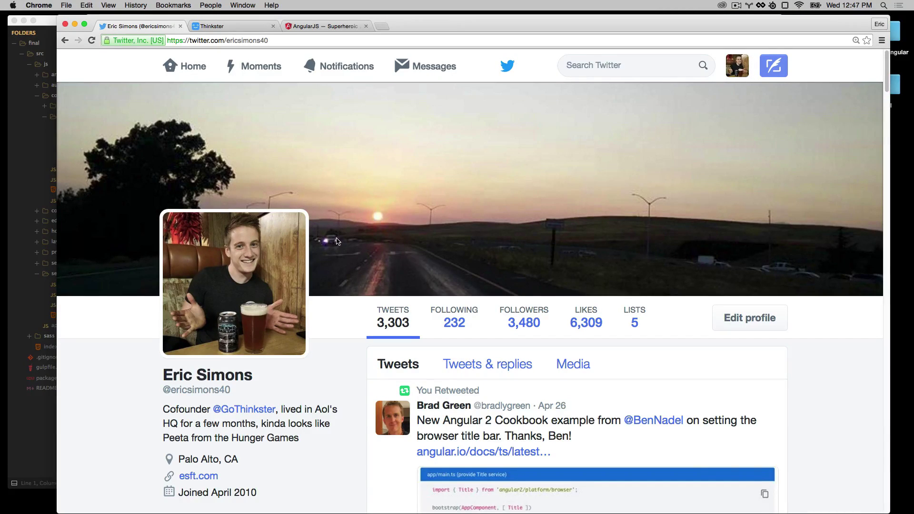
# Switch from the Twitter profile to the Thinkster.io homepage to browse its technology course cards.
pyautogui.click(239, 28)
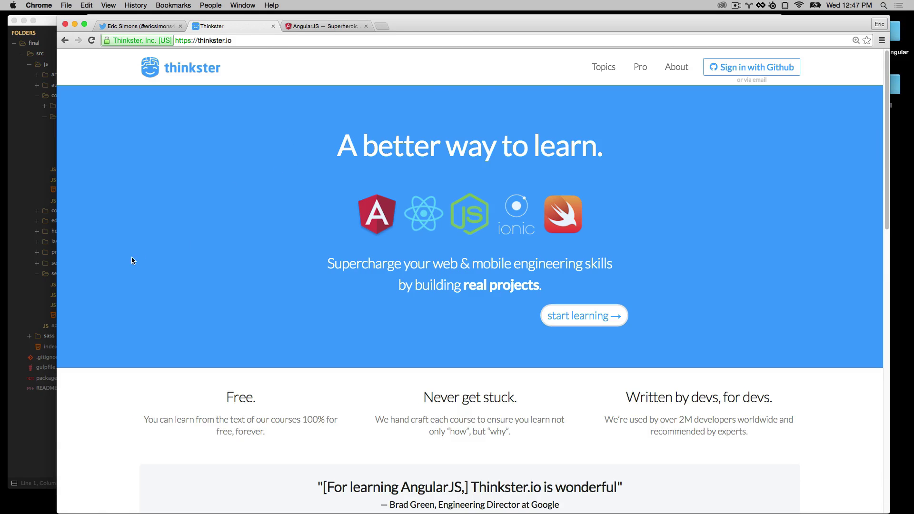
pyautogui.scroll(-10, 131, 260)
pyautogui.scroll(-1, 123, 257)
pyautogui.scroll(-2, 122, 258)
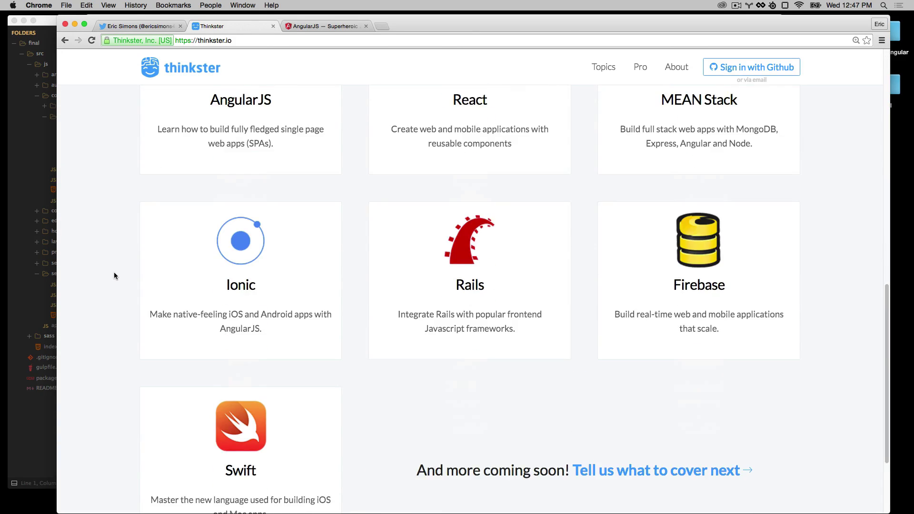
pyautogui.scroll(2, 114, 276)
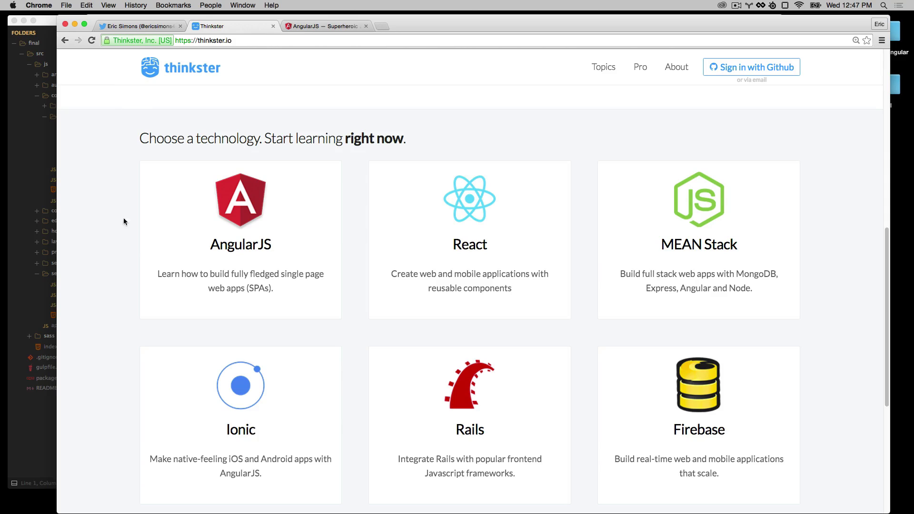
# View the AngularJS.org homepage, then minimize Chrome to reveal the Conduit demo window.
pyautogui.click(335, 28)
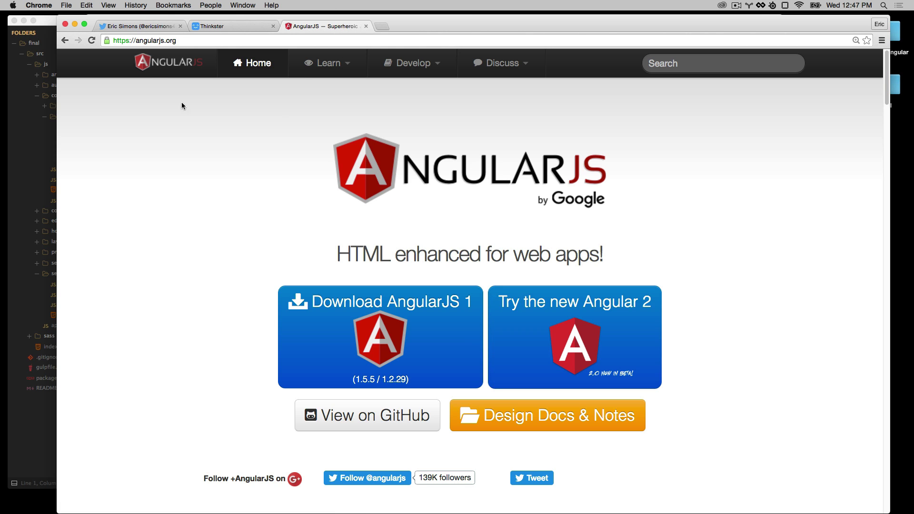
pyautogui.click(75, 24)
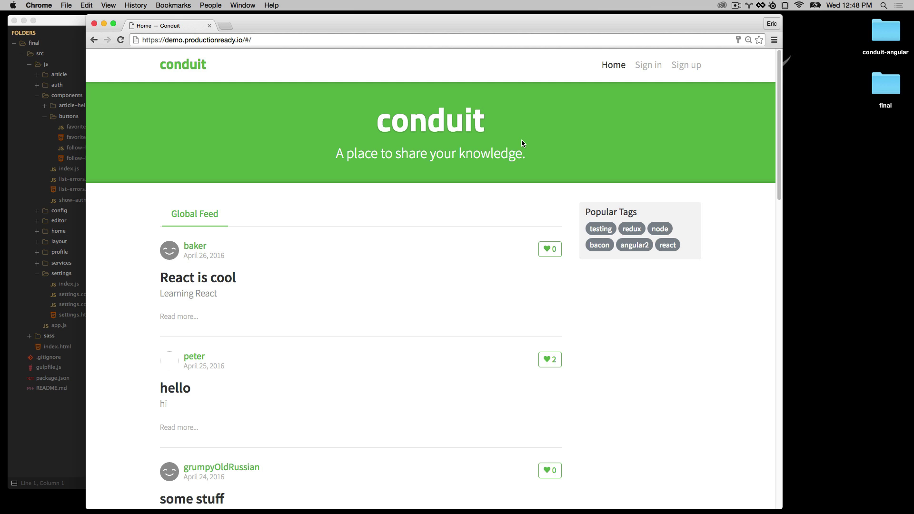
pyautogui.scroll(-1, 464, 171)
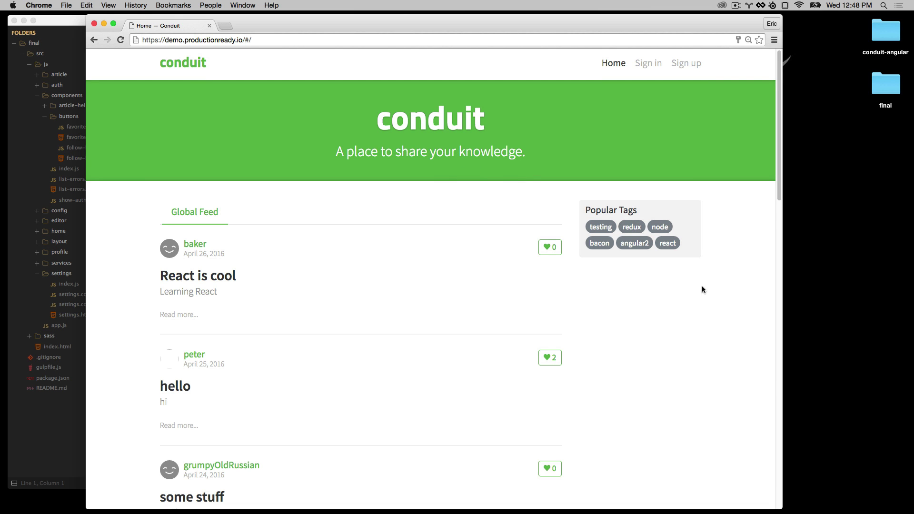
pyautogui.scroll(-10, 347, 218)
pyautogui.scroll(1, 326, 351)
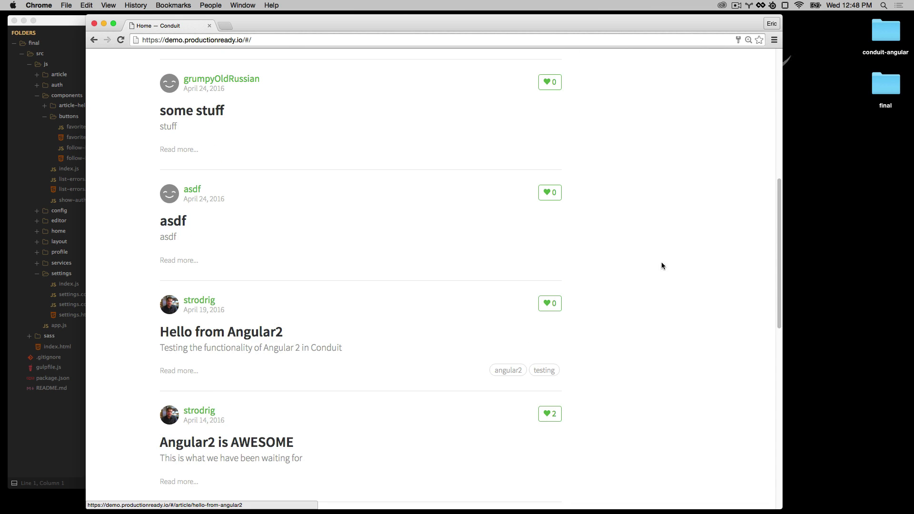
pyautogui.scroll(10, 661, 262)
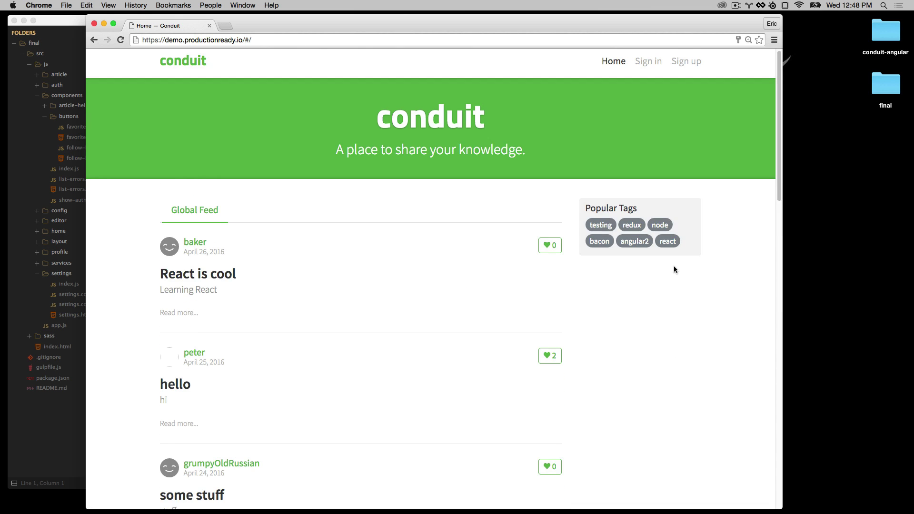
# Filter the Global Feed by the angular2 tag and open 'Hello from Angular2'.
pyautogui.click(632, 247)
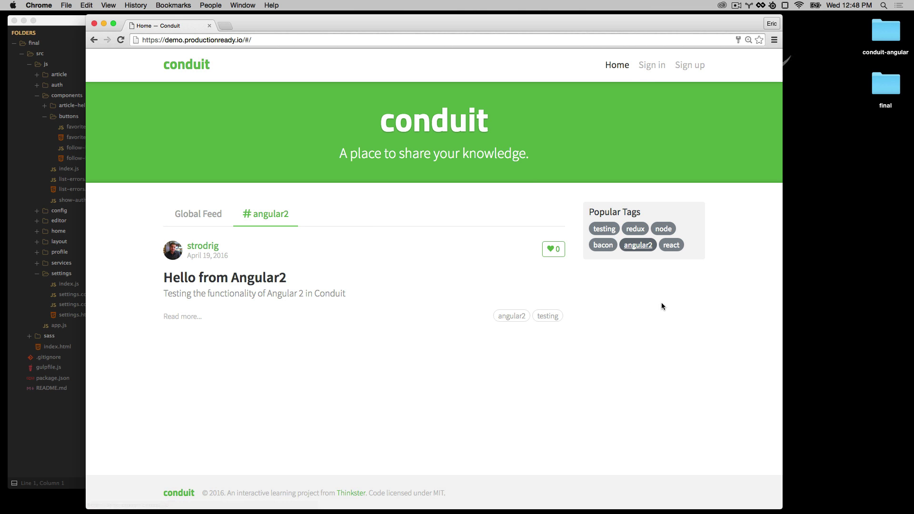
pyautogui.click(240, 279)
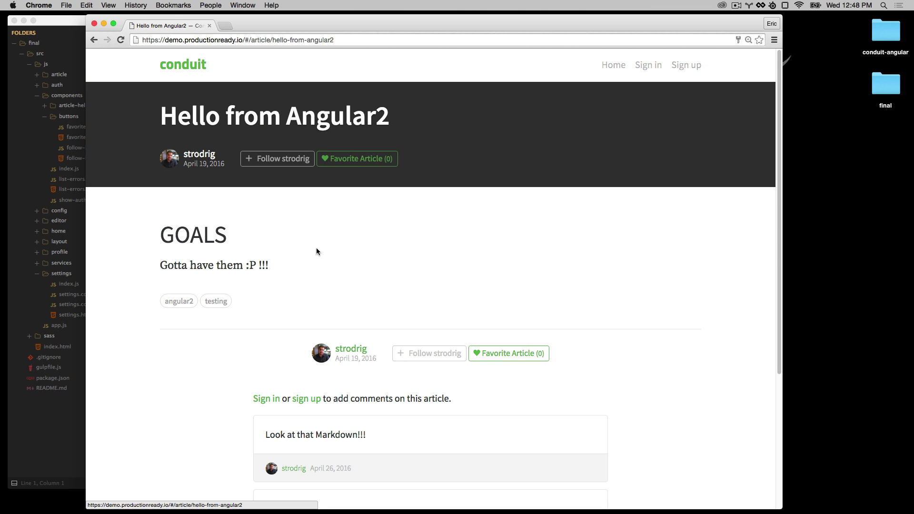
pyautogui.scroll(-2, 282, 275)
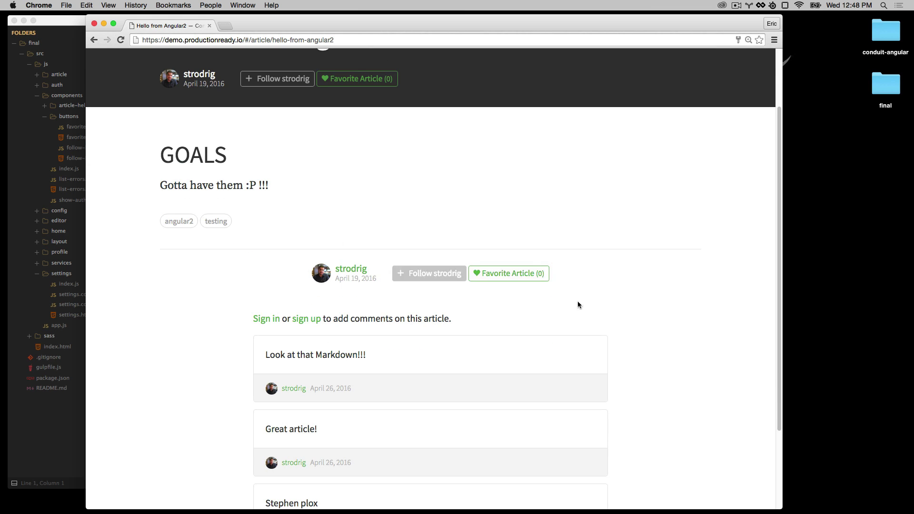
# Try following the author, then sign in with the saved demo credentials.
pyautogui.click(423, 273)
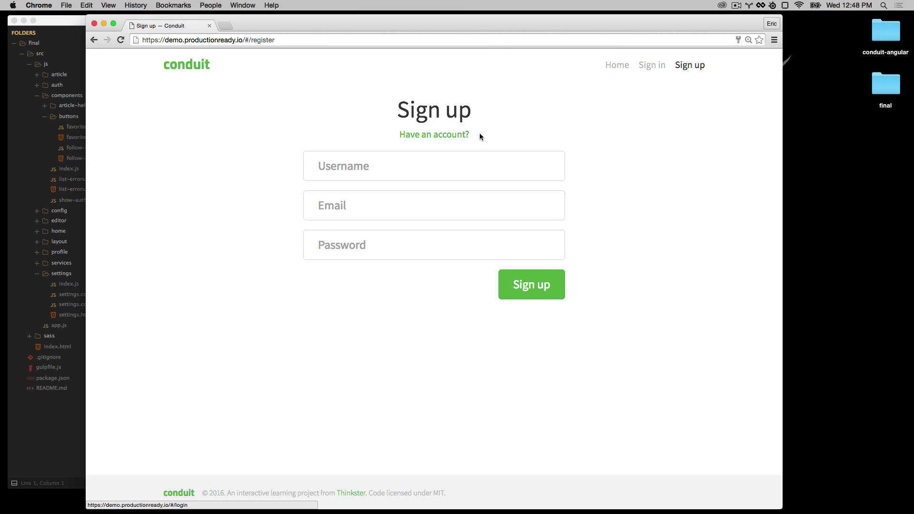
pyautogui.click(438, 136)
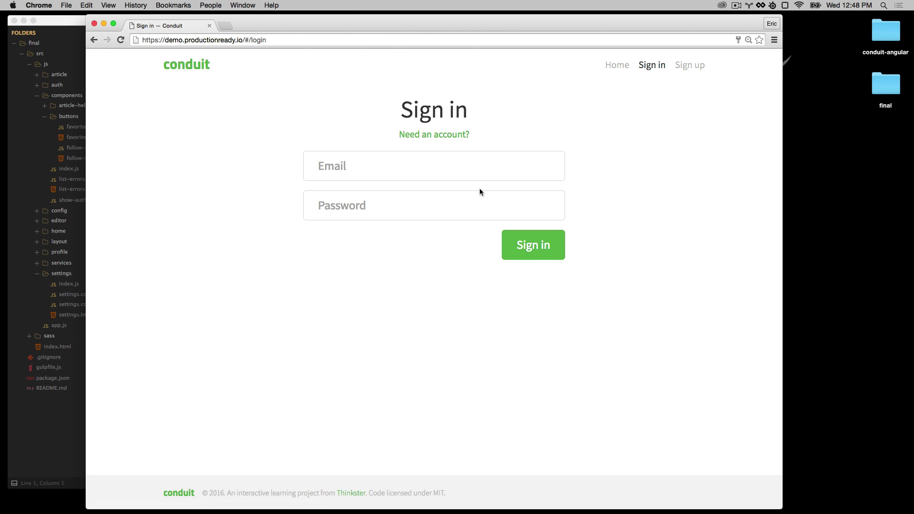
pyautogui.click(474, 169)
pyautogui.write('eric')
pyautogui.press('Down')
pyautogui.press('Return')
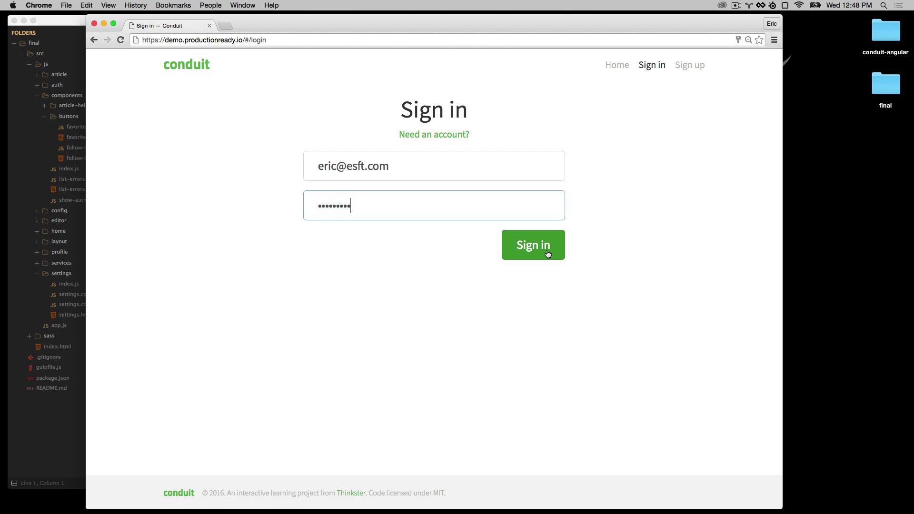
pyautogui.click(546, 249)
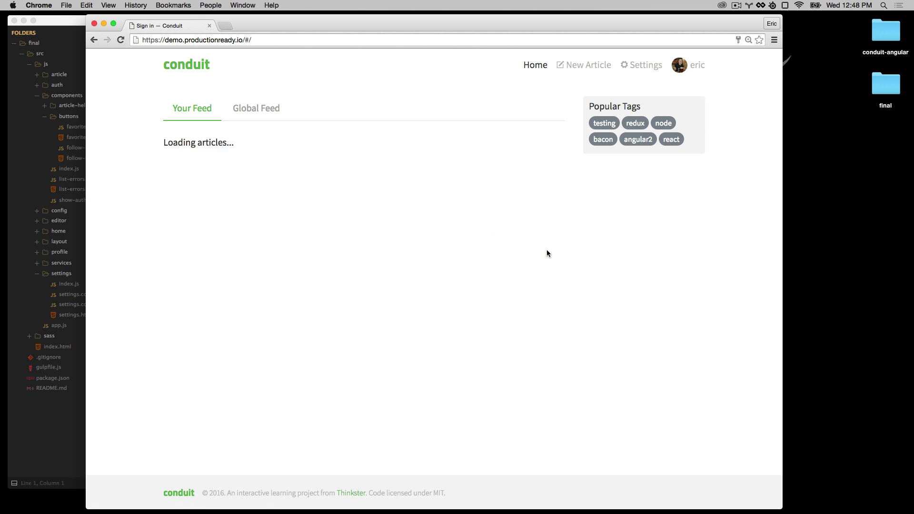
# Open your profile and switch between Favorited Articles and My Articles.
pyautogui.click(687, 71)
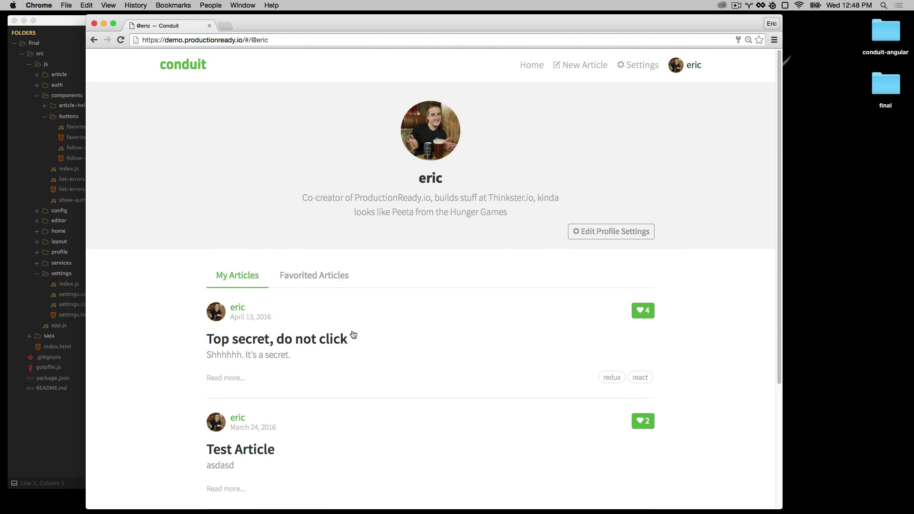
pyautogui.click(295, 276)
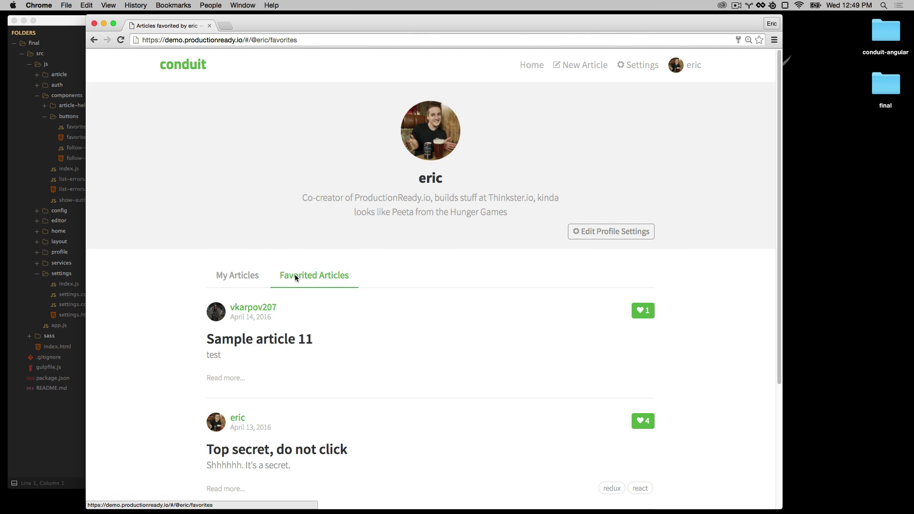
pyautogui.click(242, 275)
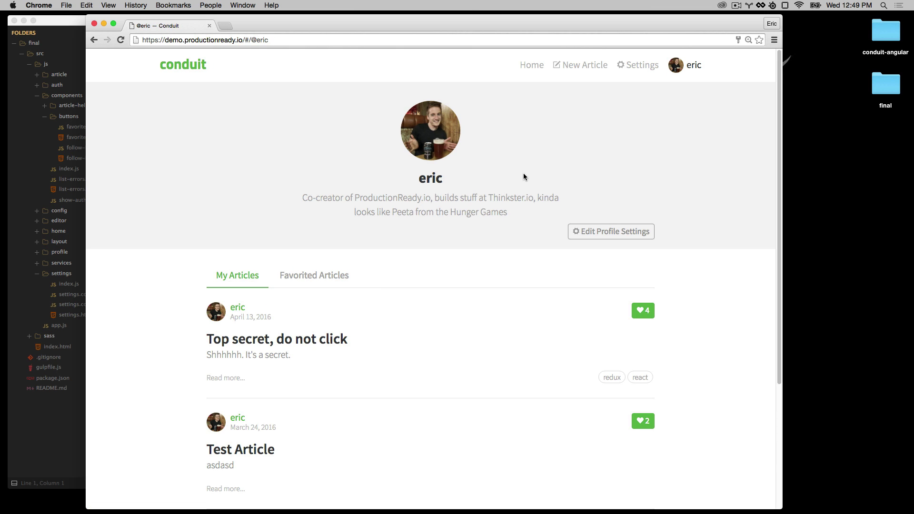
# Write a new article titled 'Demo of Conduit' with a description and markdown body.
pyautogui.click(573, 70)
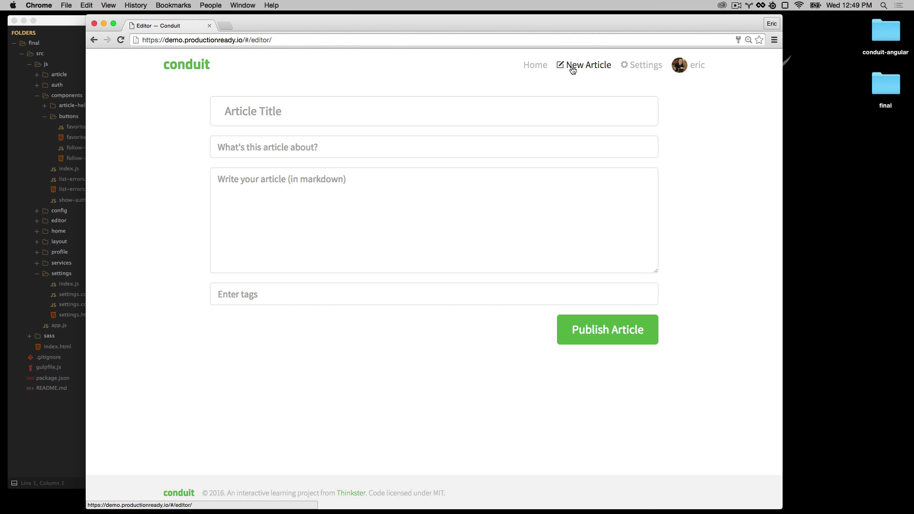
pyautogui.click(267, 123)
pyautogui.write('## This is a heading')
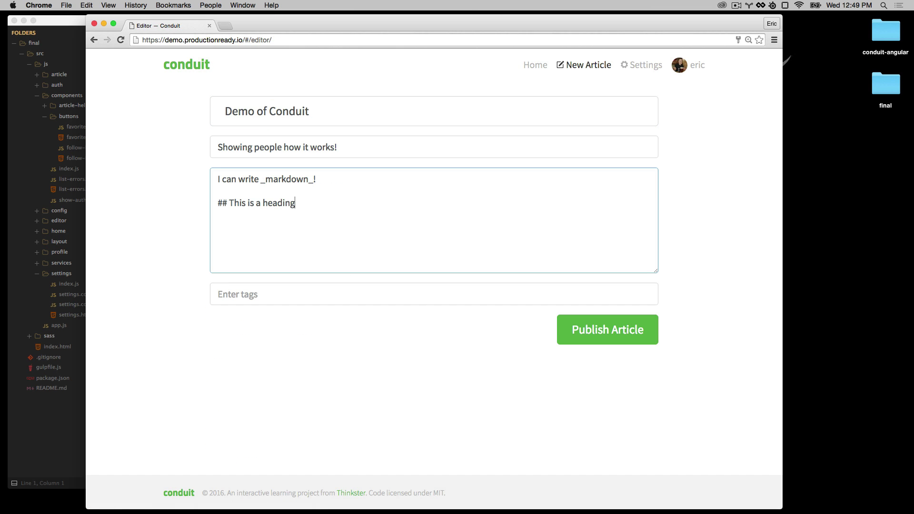
pyautogui.press('Return')
pyautogui.press('BackSpace')
pyautogui.write('**hello**')
# Add the tags angular1.5 and es6 to the article.
pyautogui.press('Tab')
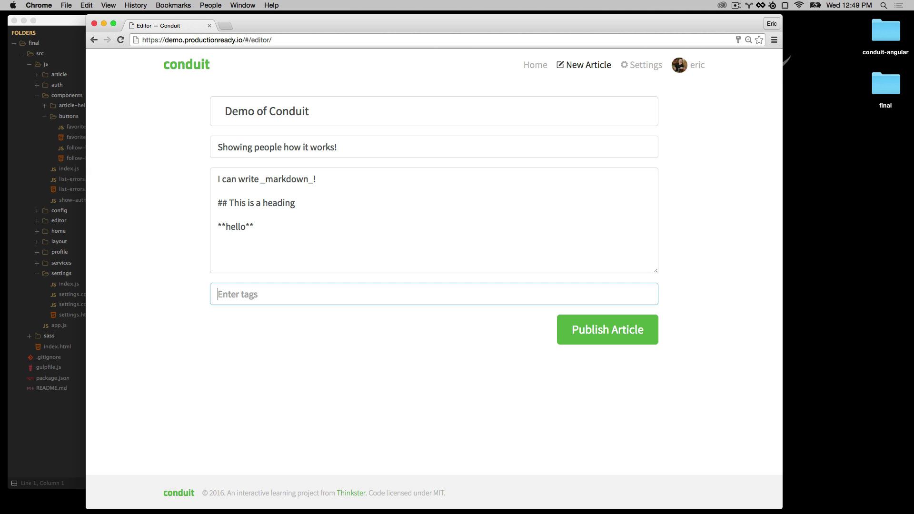
pyautogui.write('angular')
pyautogui.write('1.5')
pyautogui.press('Return')
pyautogui.write('es6')
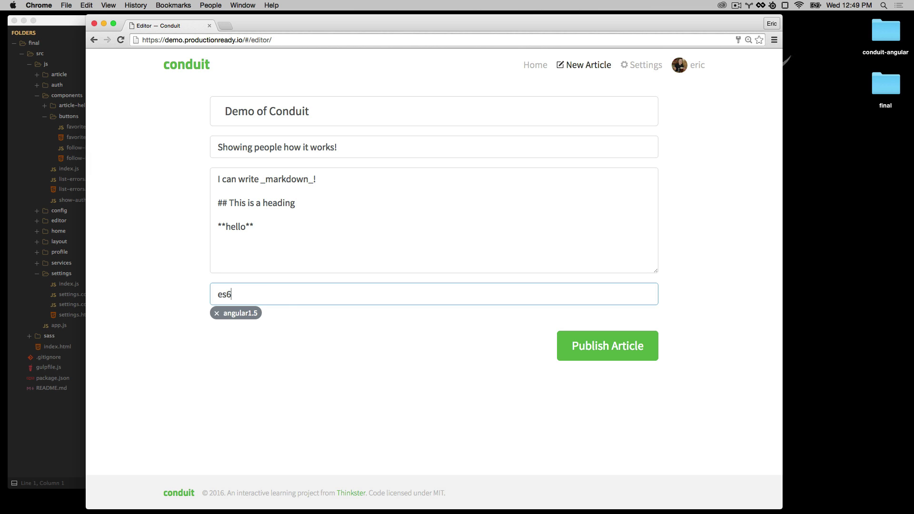
pyautogui.press('Return')
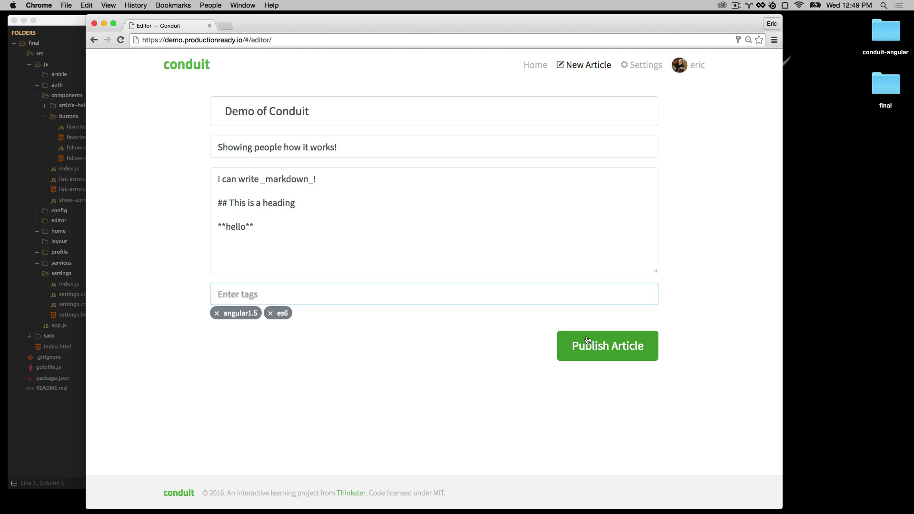
# Publish 'Demo of Conduit', then reopen it from the top of the Global Feed.
pyautogui.click(587, 340)
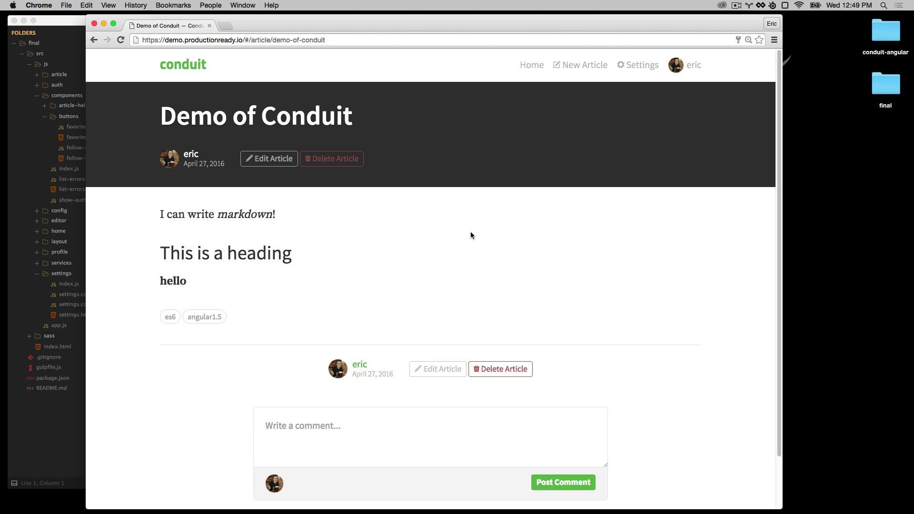
pyautogui.click(203, 67)
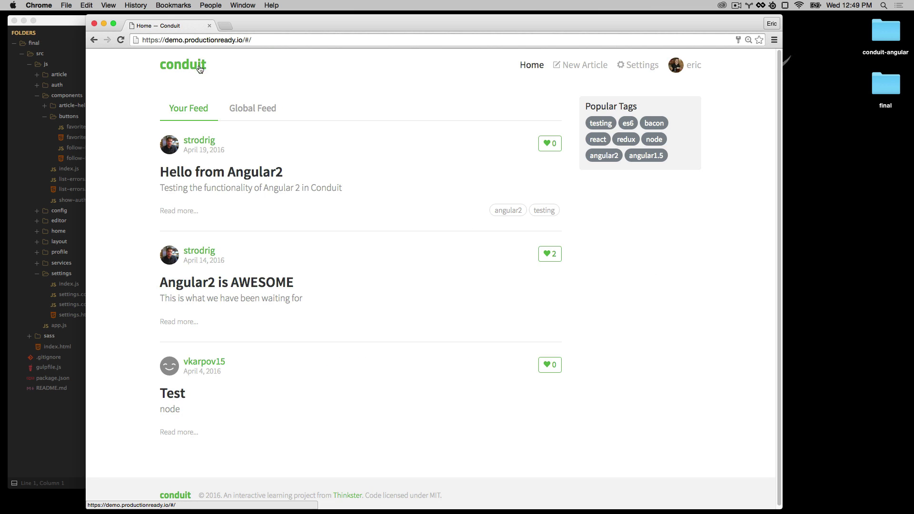
pyautogui.click(241, 108)
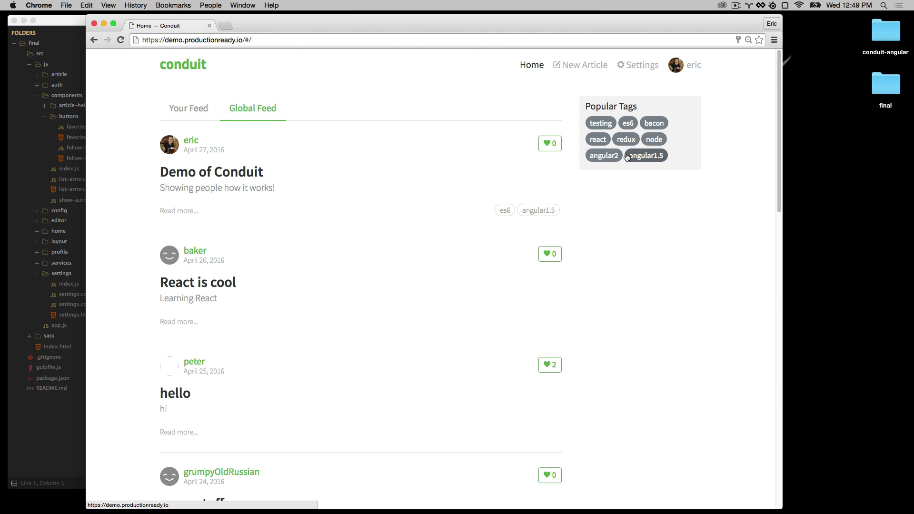
pyautogui.click(224, 178)
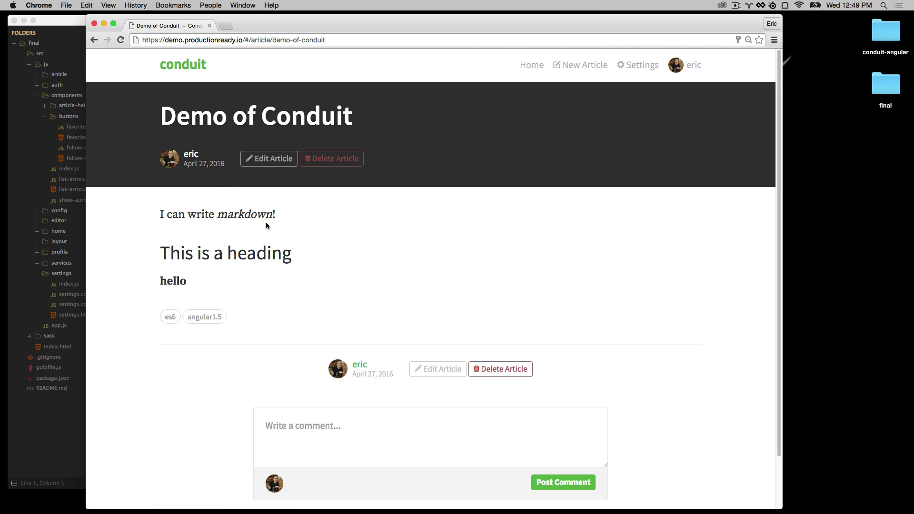
# Add the demo tag to 'Demo of Conduit' and republish, then delete the article.
pyautogui.click(262, 160)
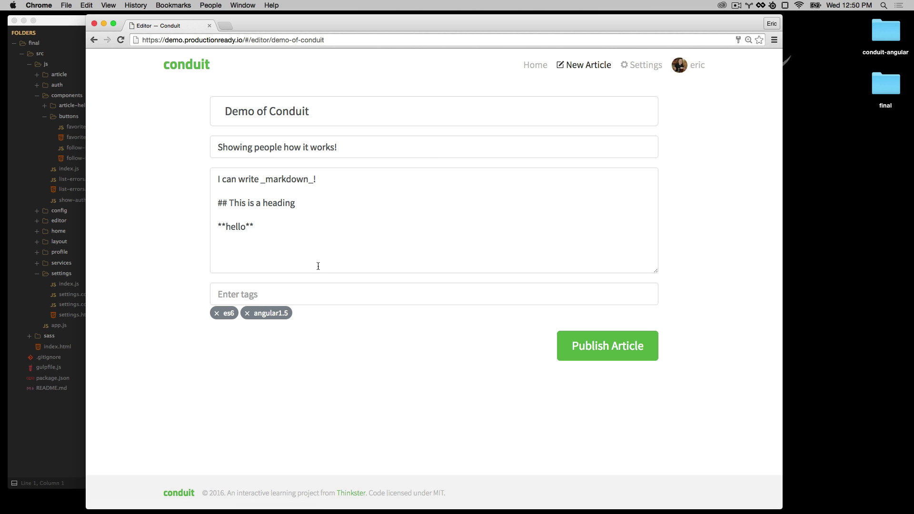
pyautogui.click(293, 296)
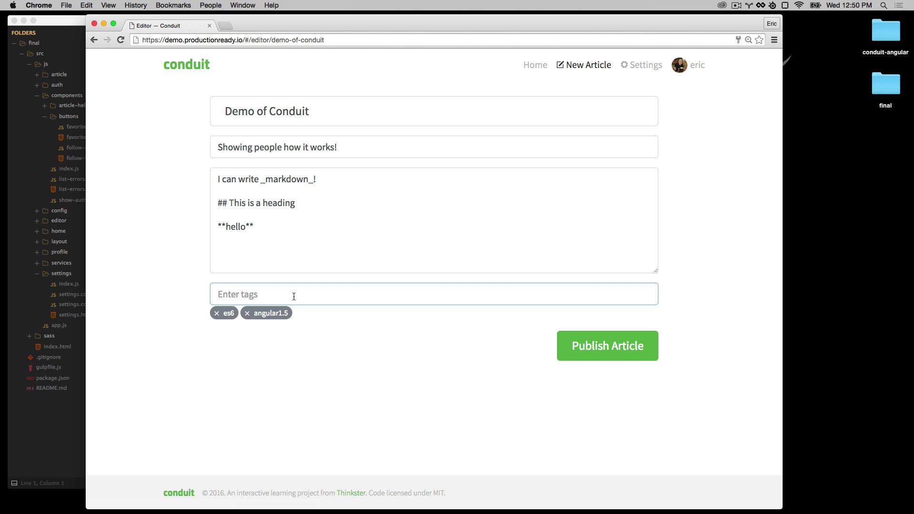
pyautogui.write('demo')
pyautogui.press('Return')
pyautogui.click(608, 347)
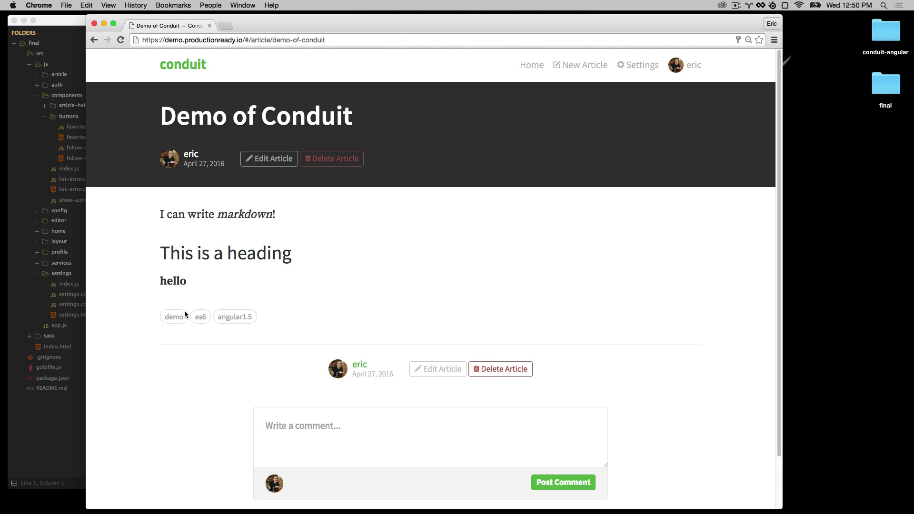
pyautogui.scroll(-1, 355, 313)
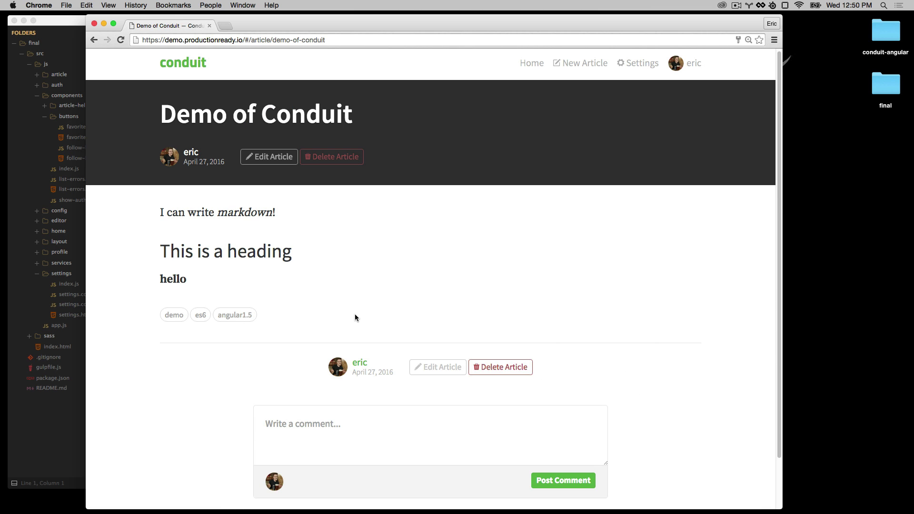
pyautogui.click(330, 159)
pyautogui.press('super+r')
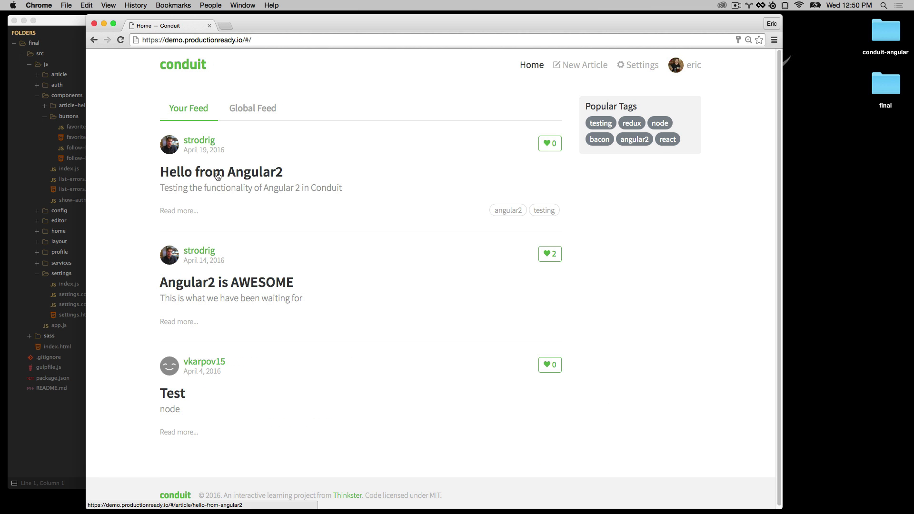
# Open 'Hello from Angular2', favorite it, and toggle following strodrig off and on.
pyautogui.click(217, 177)
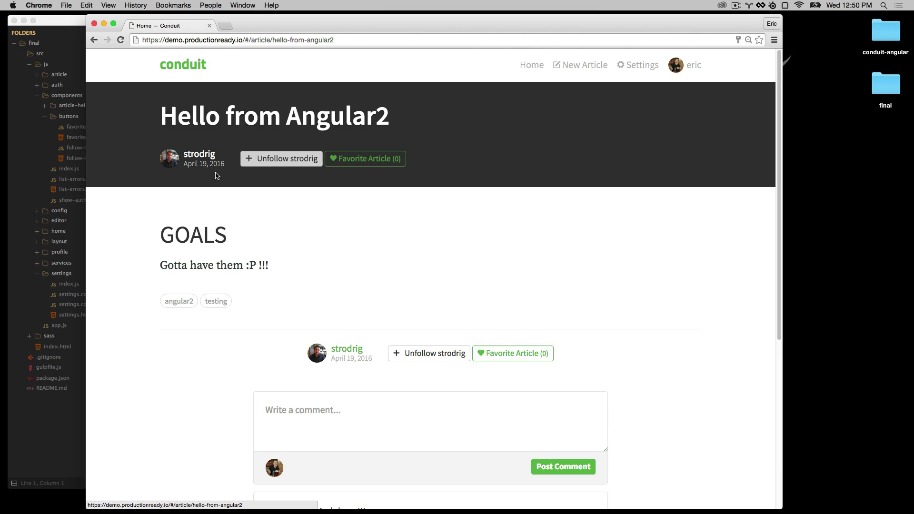
pyautogui.click(351, 163)
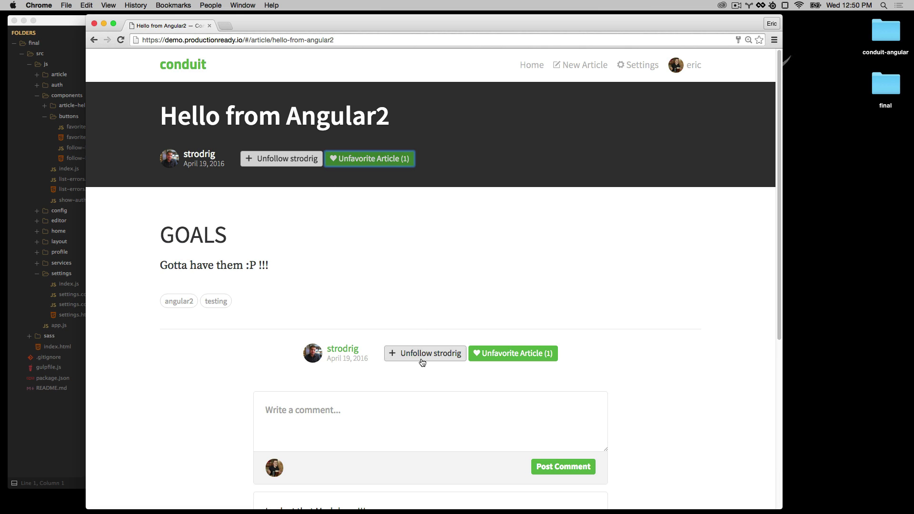
pyautogui.click(271, 165)
pyautogui.click(272, 165)
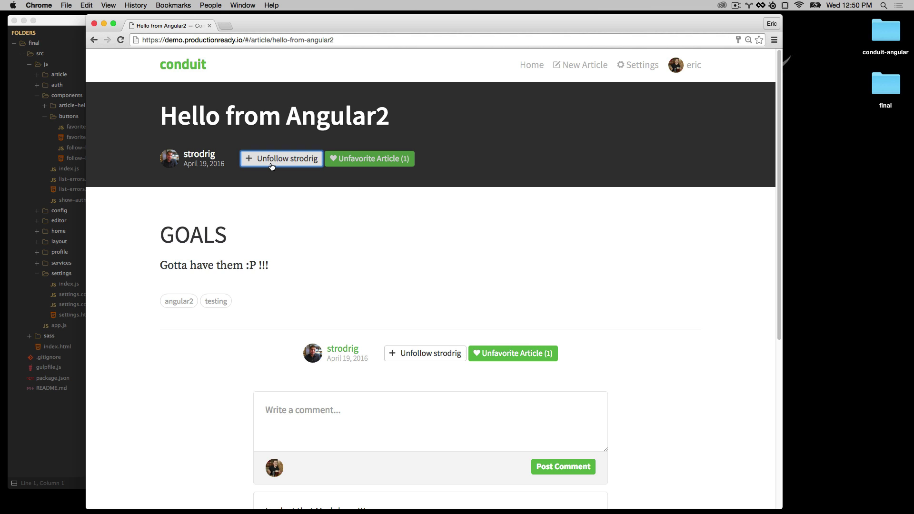
pyautogui.click(361, 158)
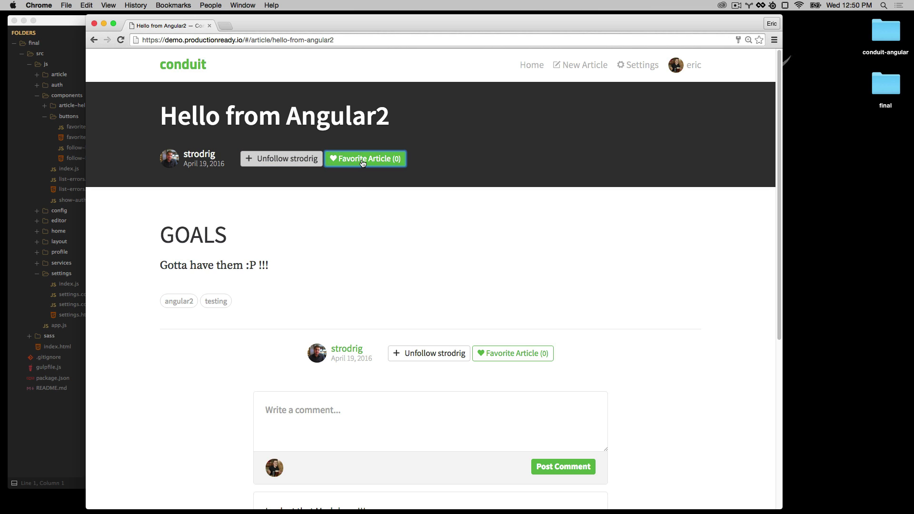
pyautogui.click(361, 164)
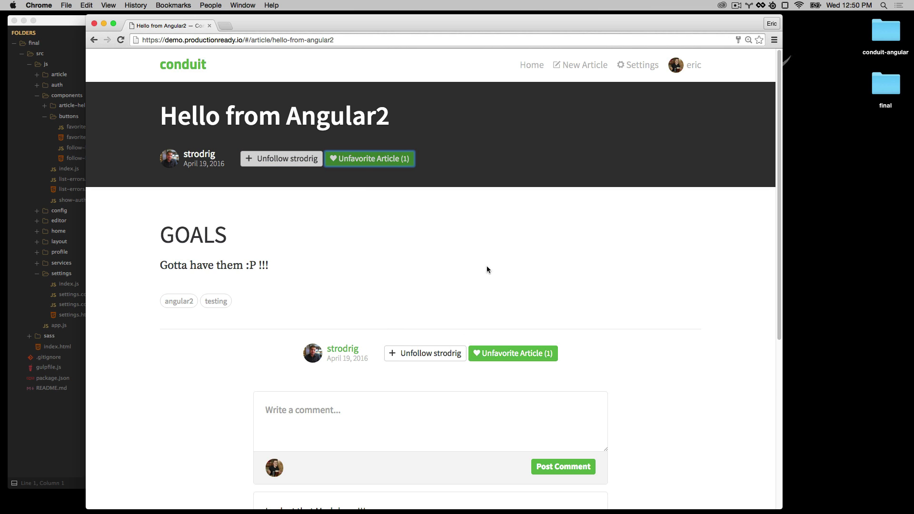
# Post the comment 'Great article!' on the article.
pyautogui.click(285, 179)
pyautogui.scroll(-3, 342, 232)
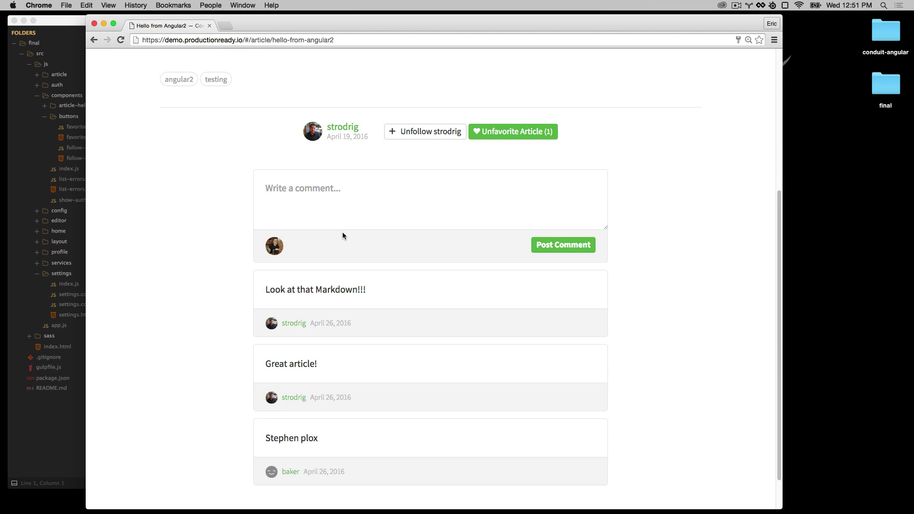
pyautogui.click(328, 211)
pyautogui.write('G')
pyautogui.write('reat article!')
pyautogui.click(562, 244)
pyautogui.scroll(-2, 615, 307)
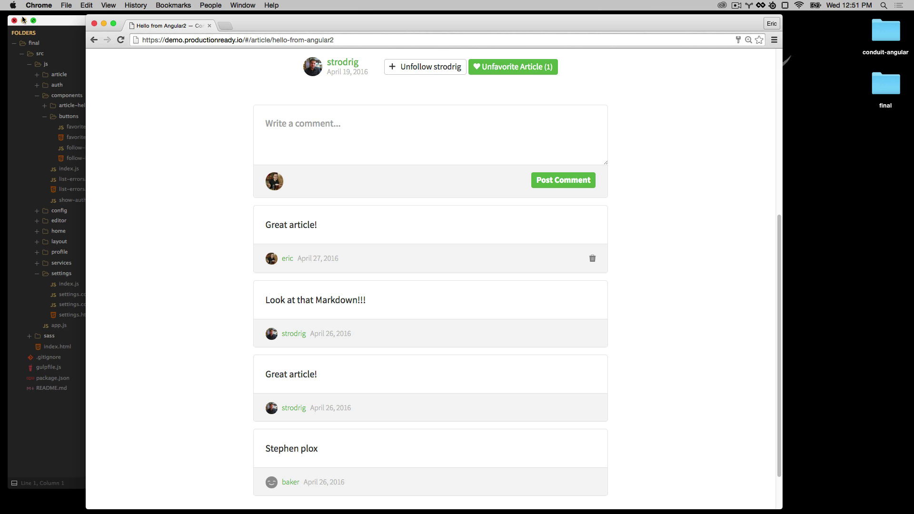
# Bring Sublime Text forward and open settings.config.js and settings.controller.js.
pyautogui.click(55, 22)
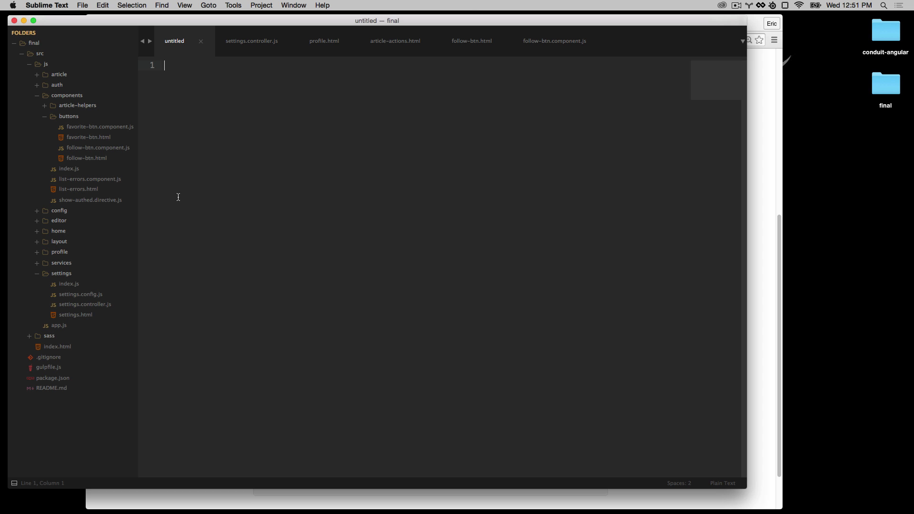
pyautogui.click(762, 105)
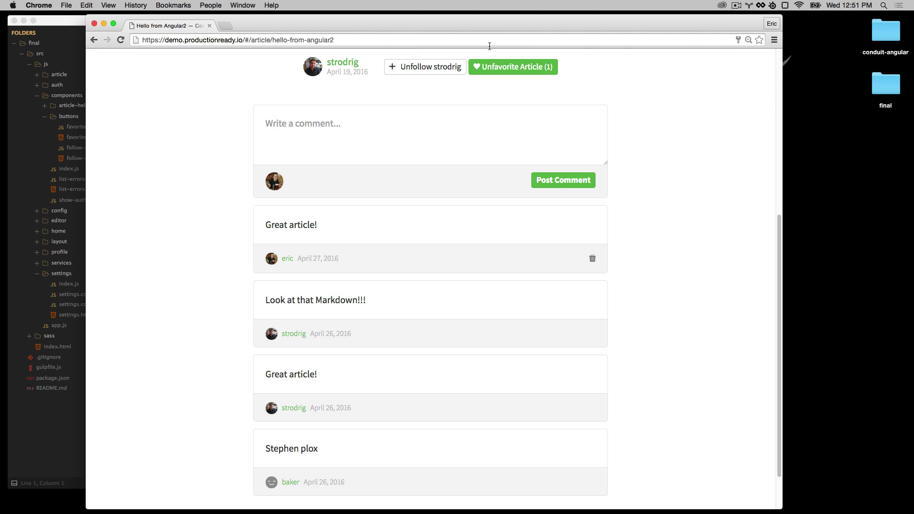
pyautogui.scroll(5, 442, 260)
pyautogui.click(71, 22)
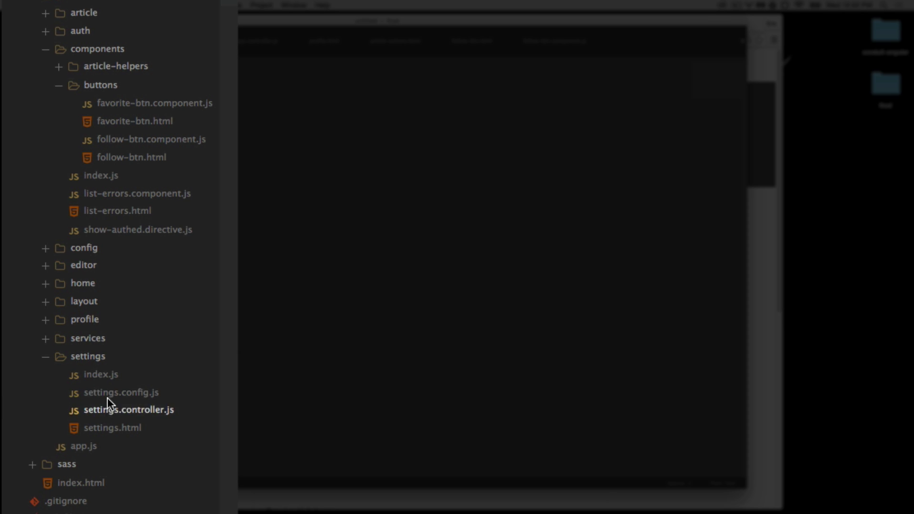
pyautogui.click(148, 392)
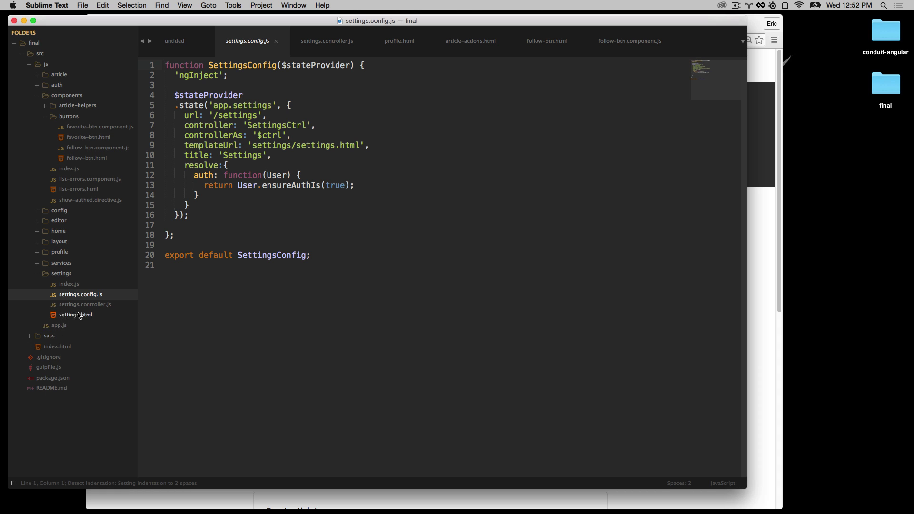
pyautogui.click(85, 305)
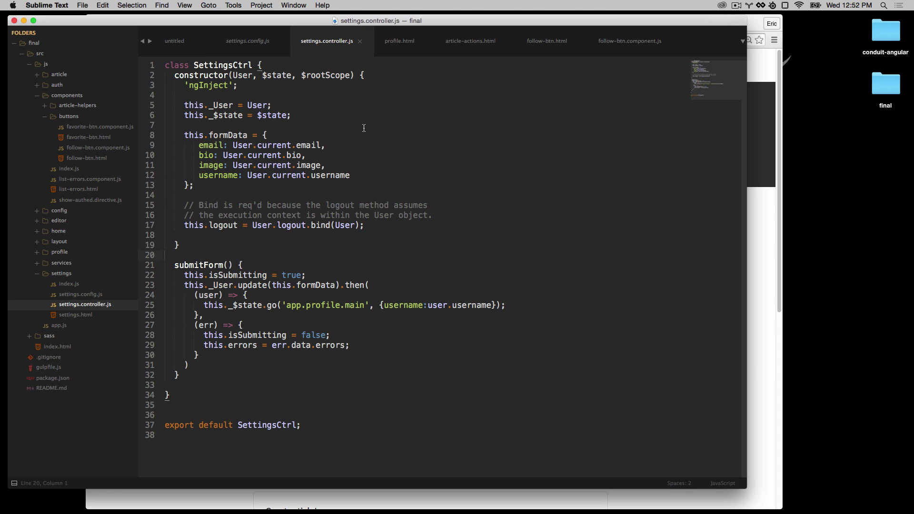
# Open settings.html and expand the profile and home folders.
pyautogui.click(92, 315)
pyautogui.moveTo(708, 101)
pyautogui.mouseDown()
pyautogui.moveTo(707, 122)
pyautogui.moveTo(705, 86)
pyautogui.mouseUp()
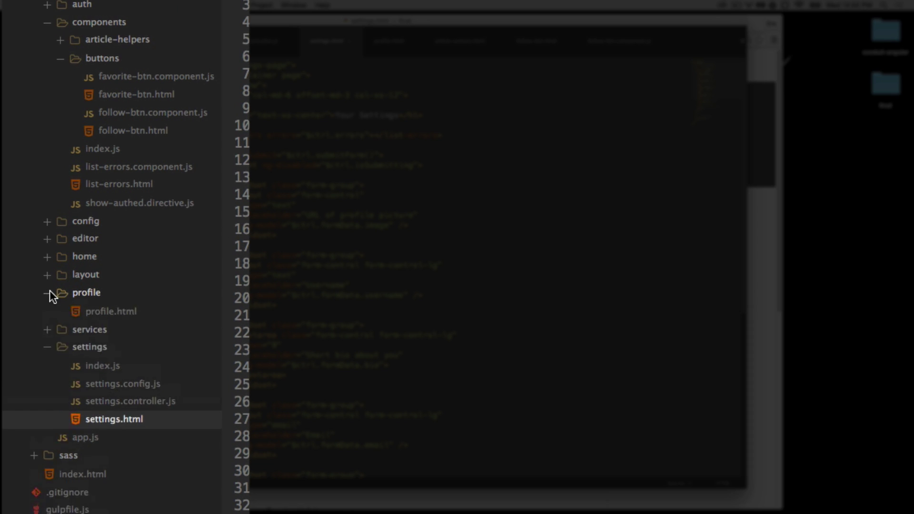
pyautogui.click(47, 259)
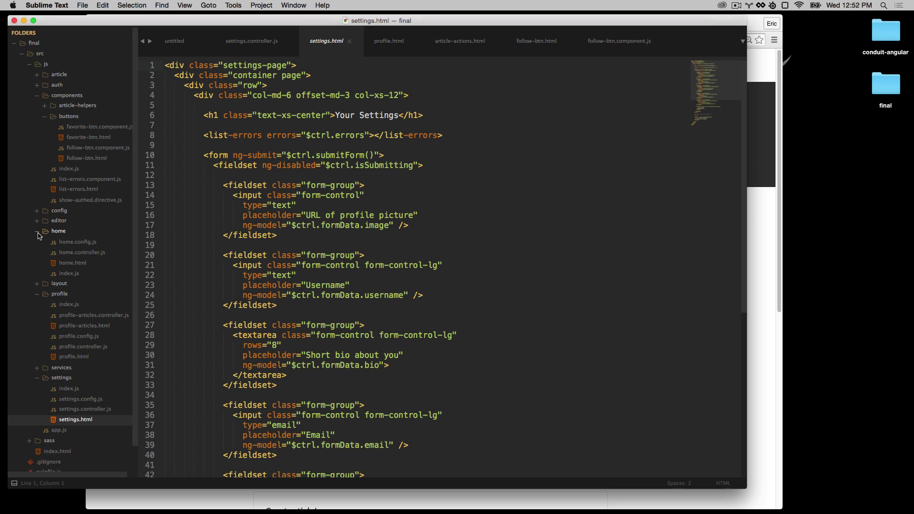
pyautogui.click(753, 157)
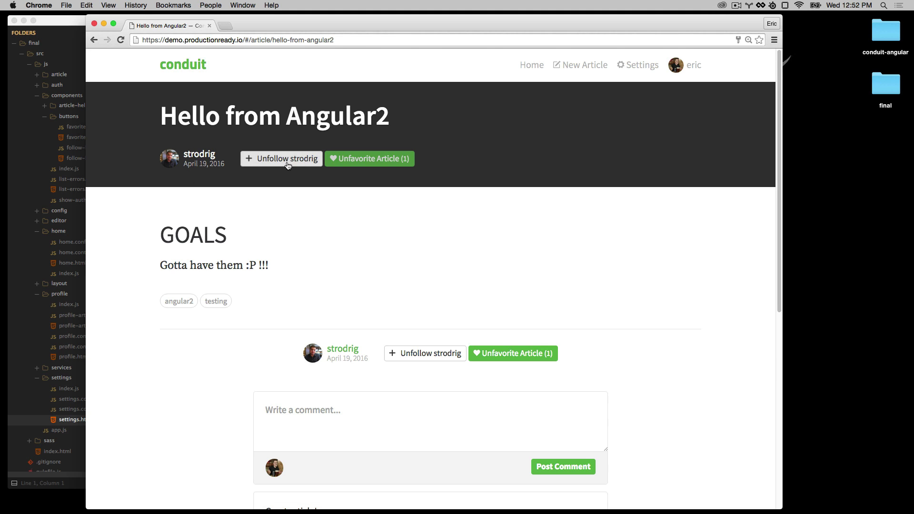
pyautogui.click(200, 155)
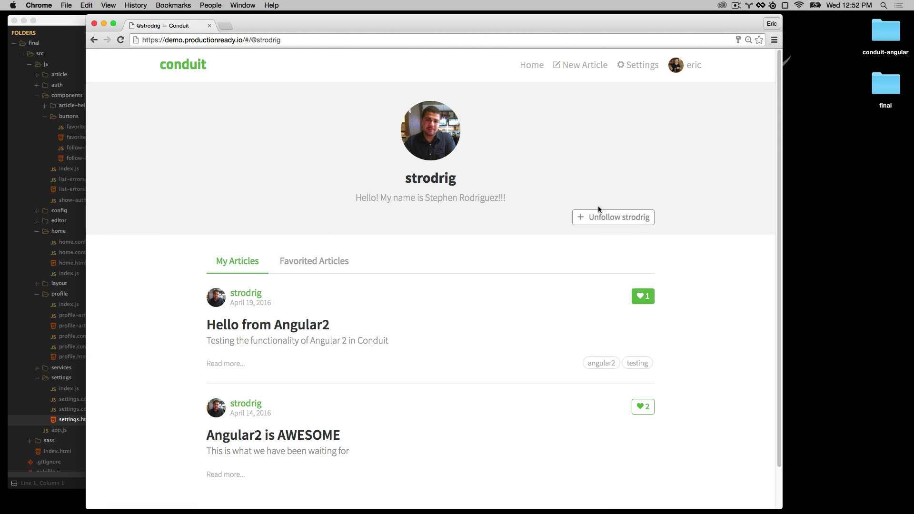
pyautogui.click(52, 28)
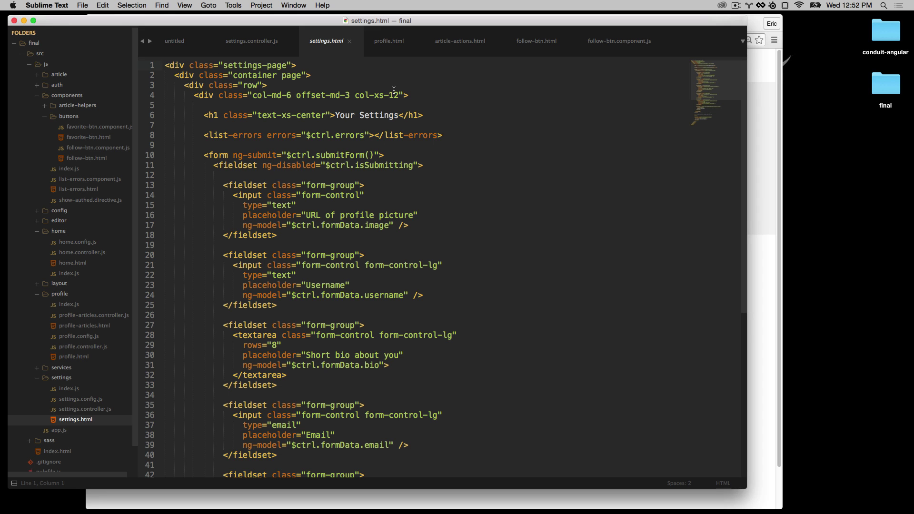
# Review follow button markup in profile.html, checking the live profile page, then article-actions.html.
pyautogui.moveTo(388, 41)
pyautogui.click(384, 44)
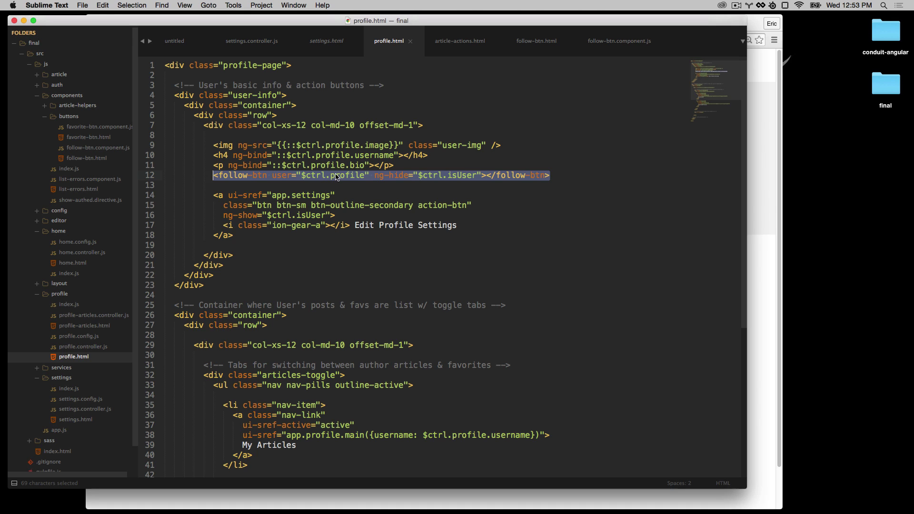
pyautogui.click(754, 129)
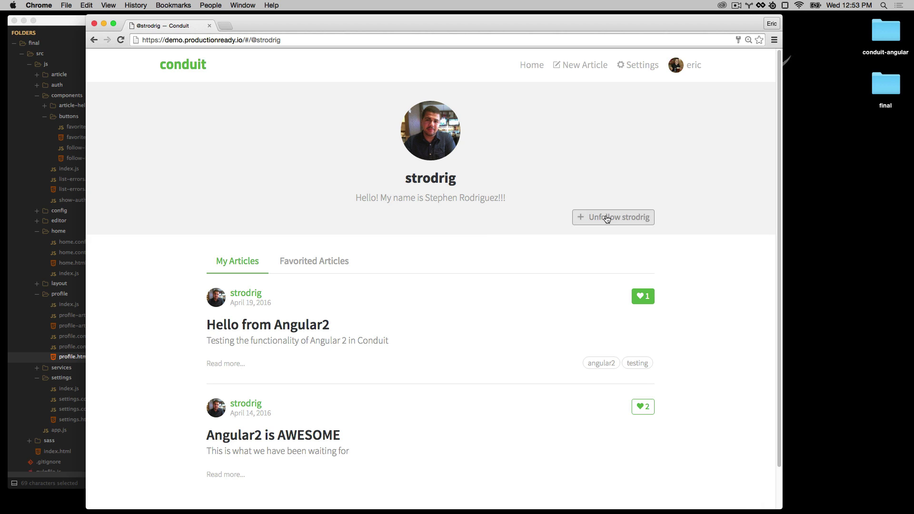
pyautogui.click(65, 25)
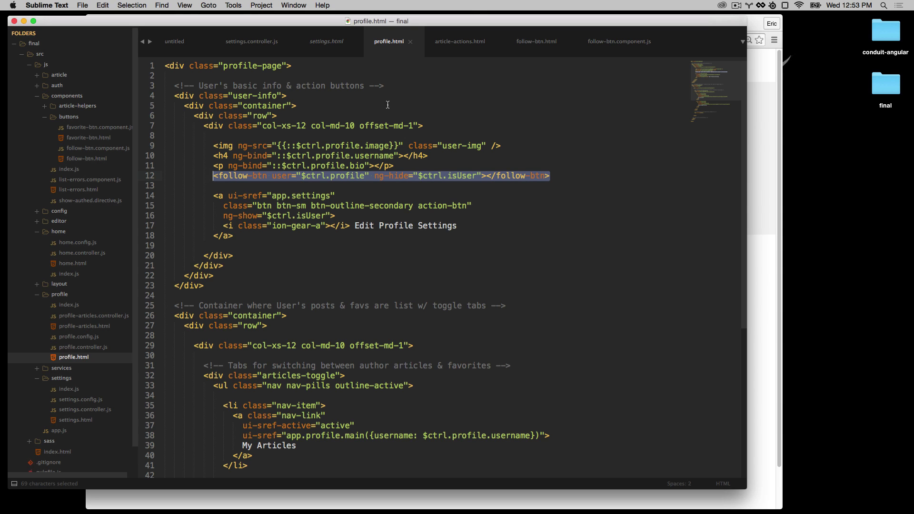
pyautogui.click(446, 45)
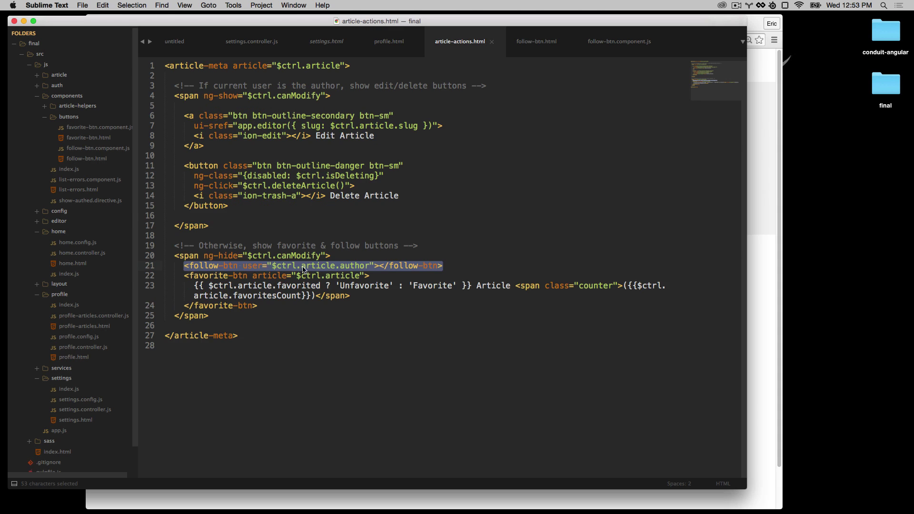
# Show follow-btn.component.js and highlight its follow button controller code.
pyautogui.click(619, 43)
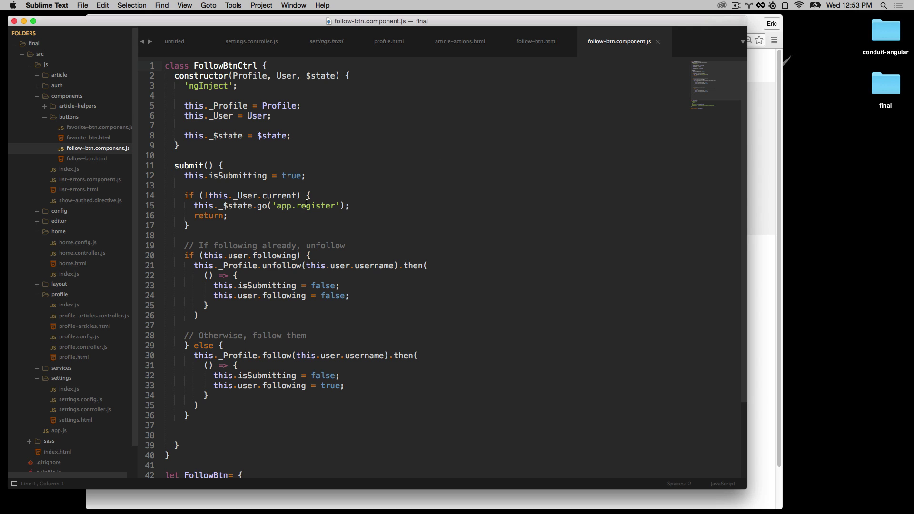
pyautogui.moveTo(271, 414); pyautogui.dragTo(165, 65)
pyautogui.click(273, 147)
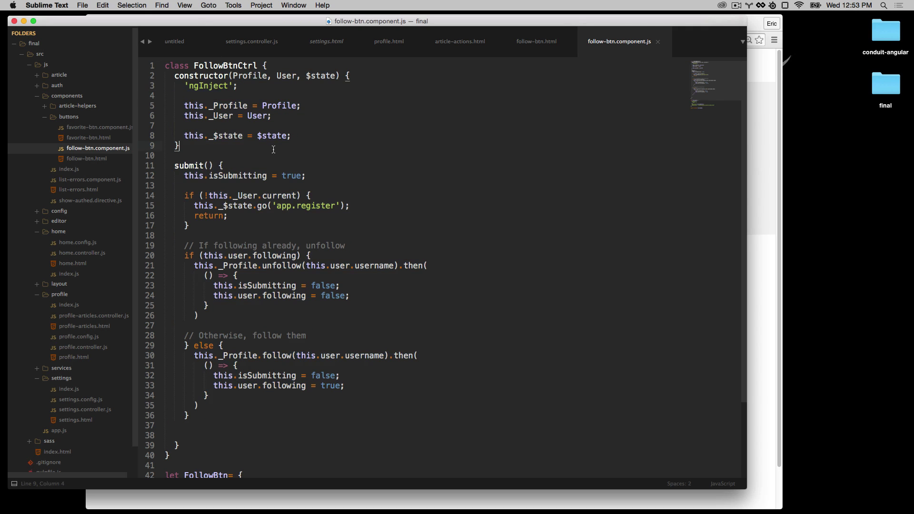